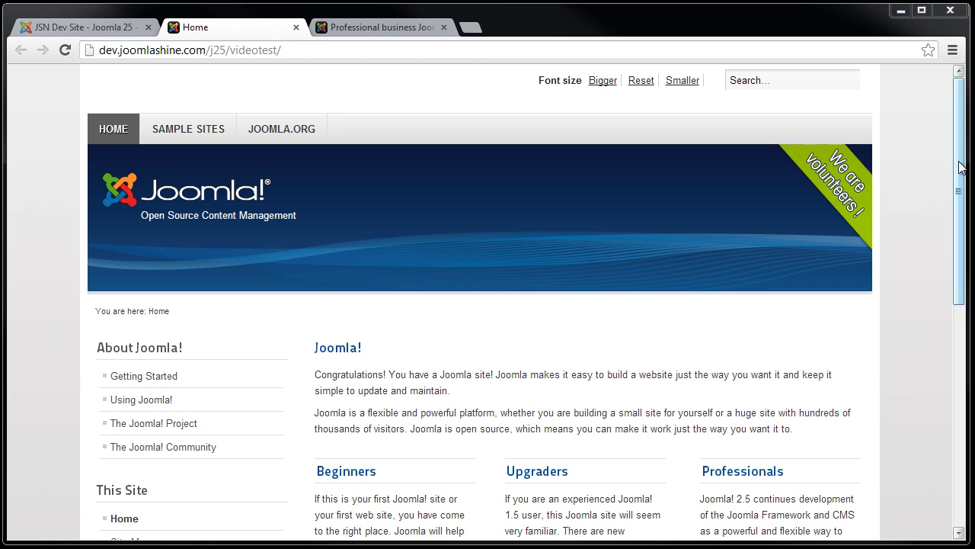
# Upload and install the template package jsn_epic_pro_standard_5.0.0_install.zip through the site administration's Extension Manager.
pyautogui.moveTo(961, 168)
pyautogui.mouseDown()
pyautogui.moveTo(963, 343)
pyautogui.moveTo(966, 174)
pyautogui.mouseUp()
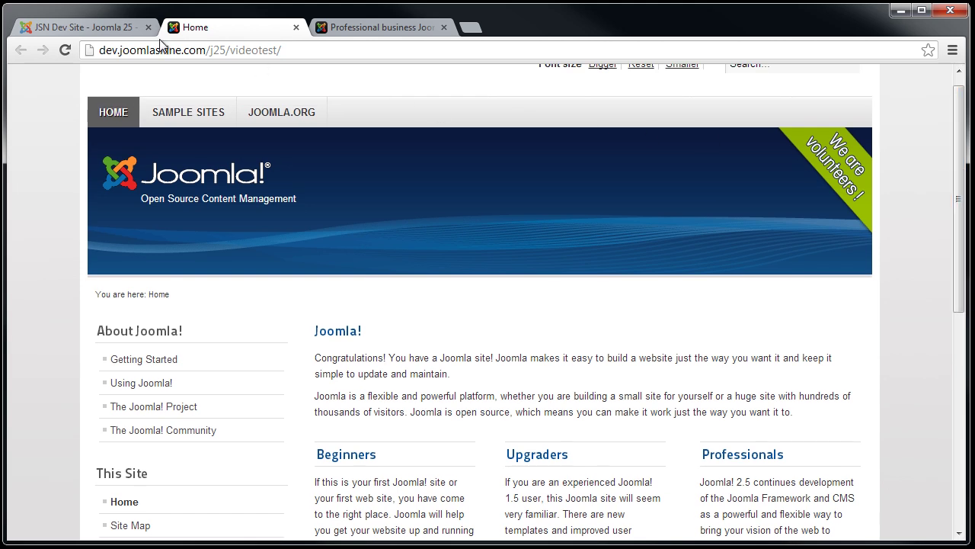
pyautogui.click(126, 27)
pyautogui.moveTo(309, 126)
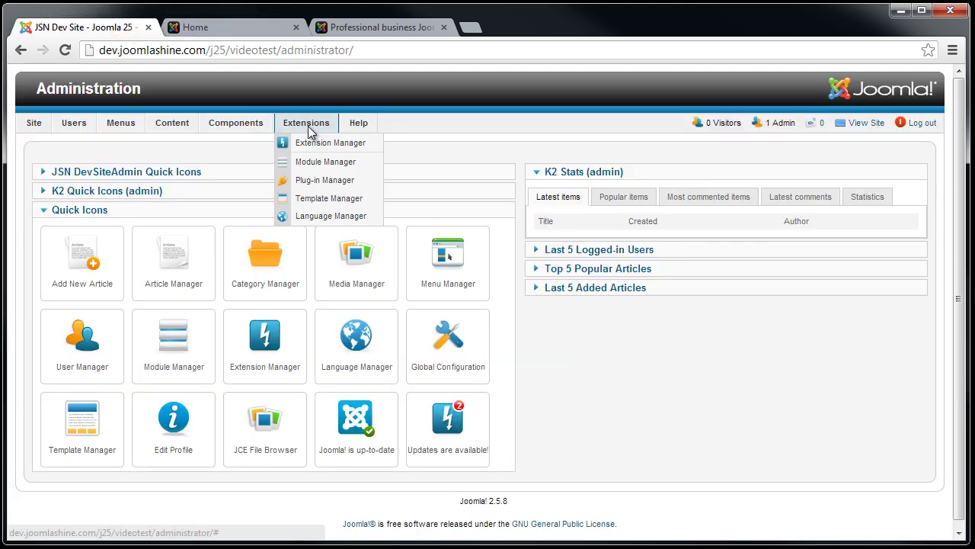
pyautogui.click(313, 144)
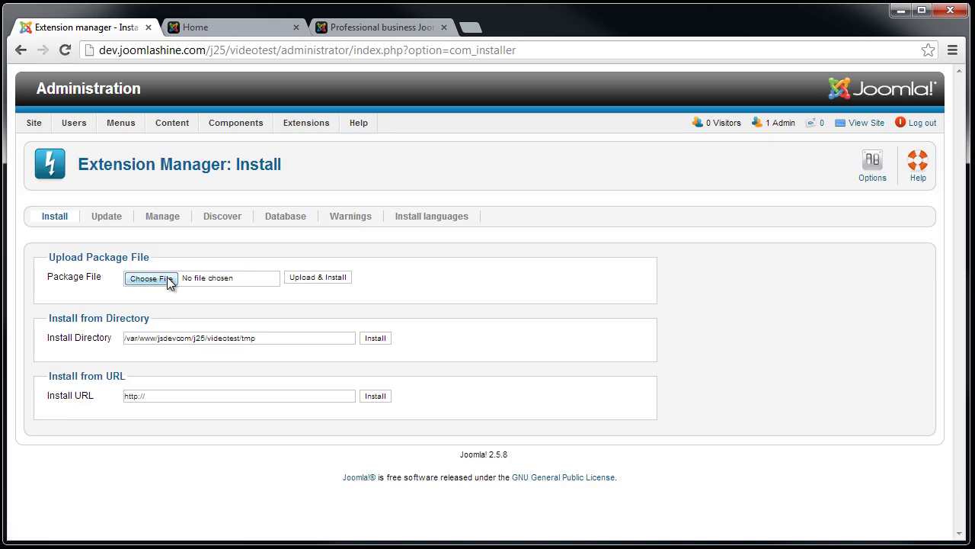
pyautogui.click(163, 278)
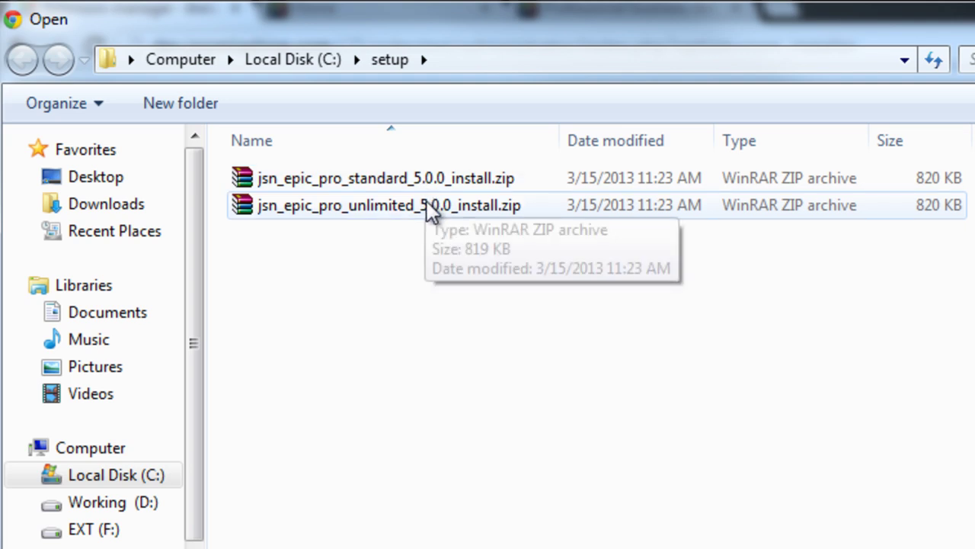
pyautogui.click(433, 178)
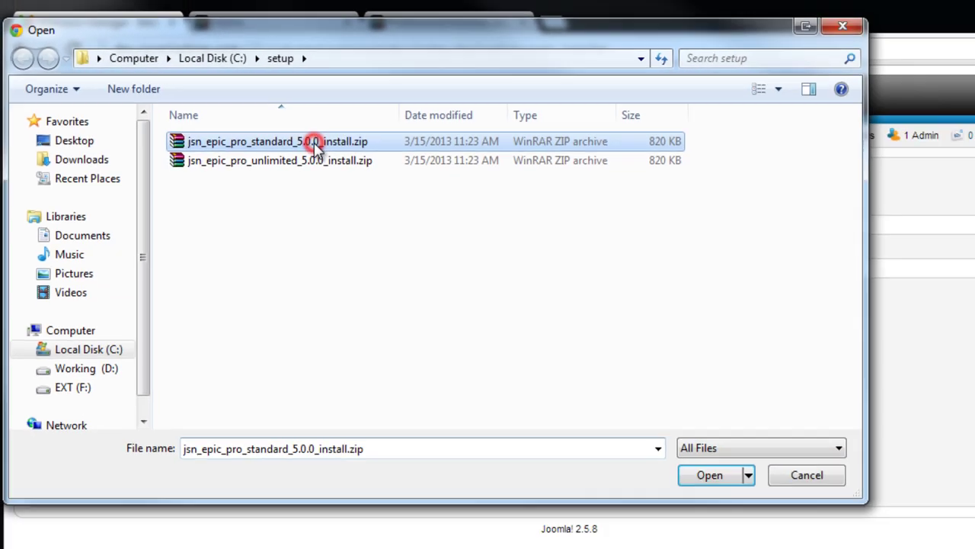
pyautogui.click(711, 479)
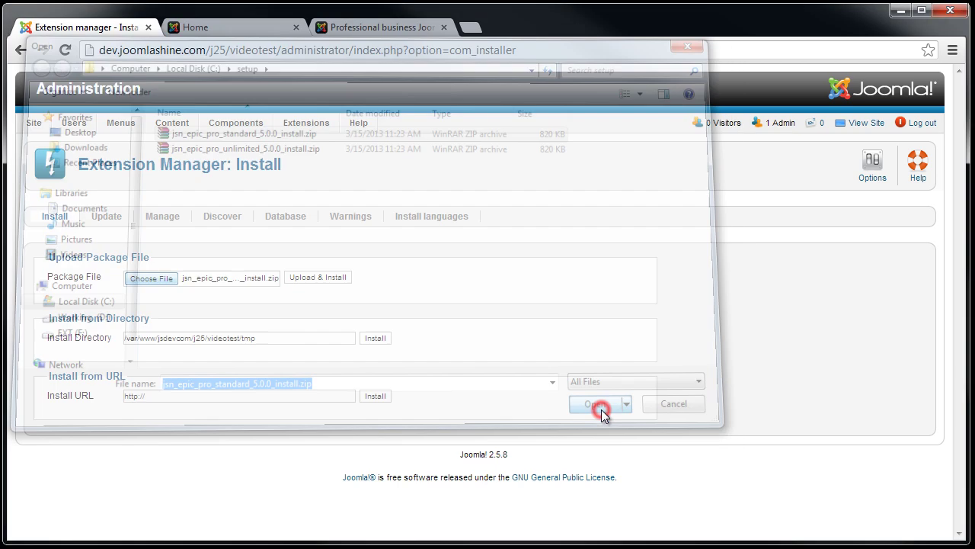
pyautogui.click(336, 280)
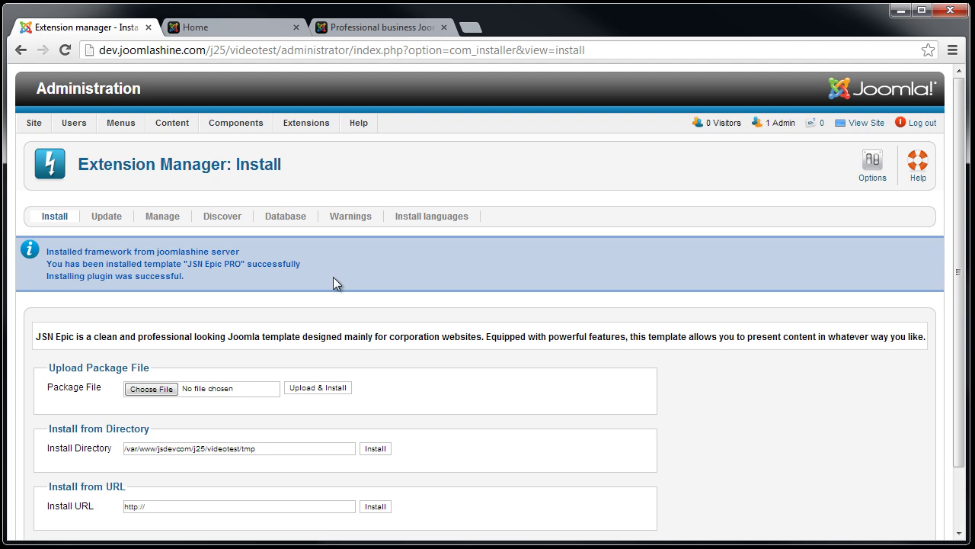
# Open the JSN Epic PRO - Default style, review its Logo, Layout, Mobile, Color & Style and Get Started sections, and close it.
pyautogui.moveTo(307, 123)
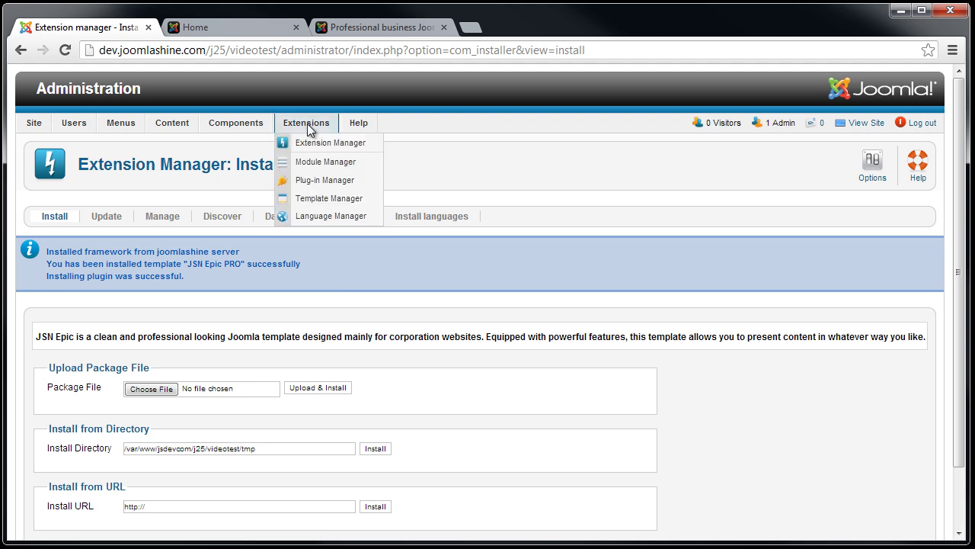
pyautogui.click(311, 197)
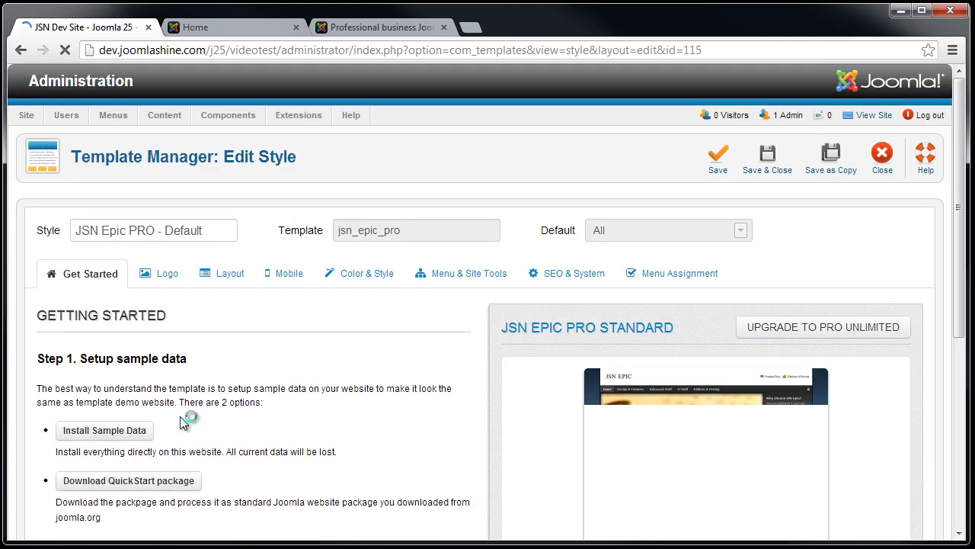
pyautogui.click(171, 279)
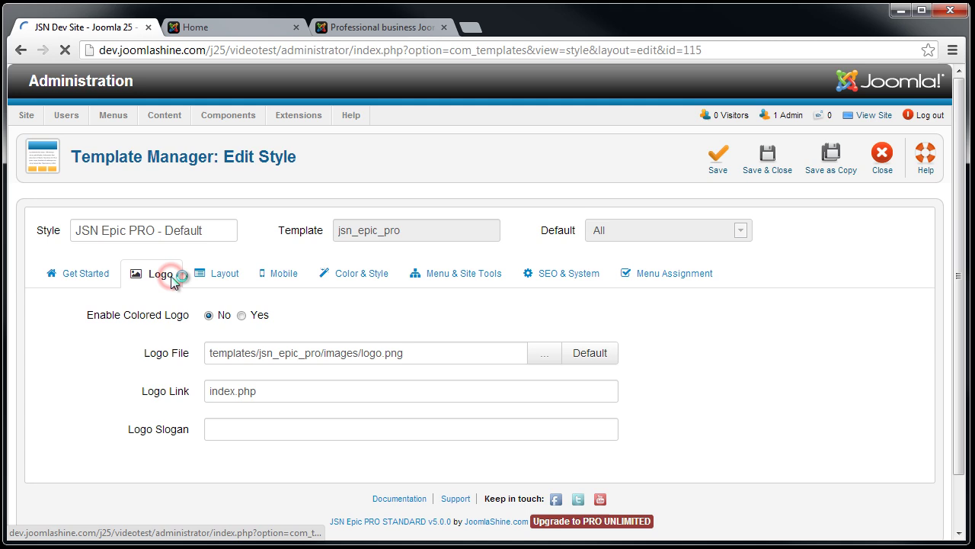
pyautogui.click(213, 275)
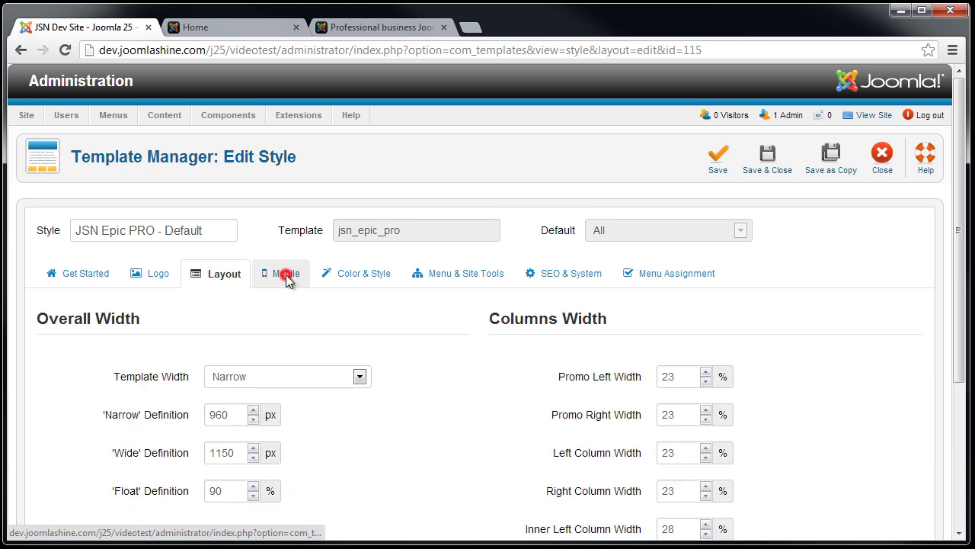
pyautogui.click(286, 278)
pyautogui.click(350, 275)
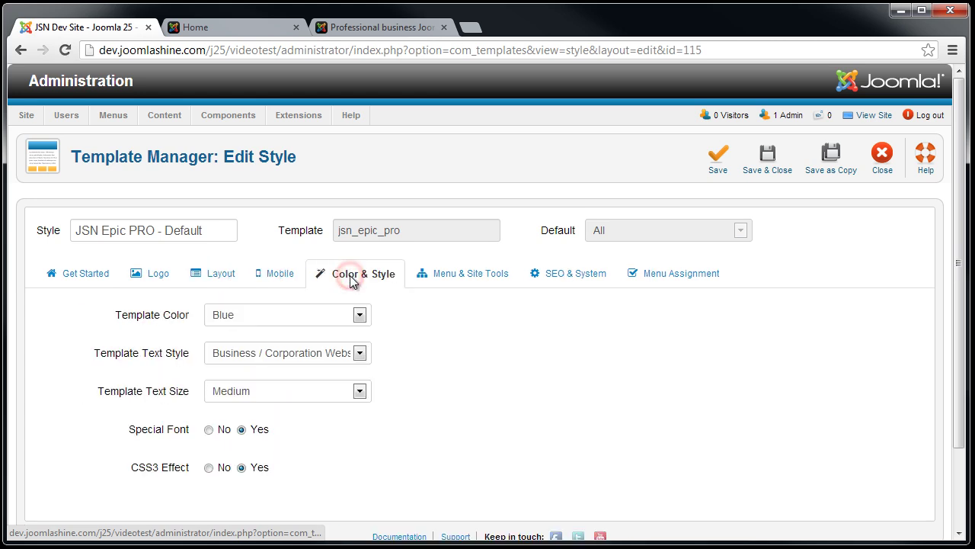
pyautogui.click(87, 275)
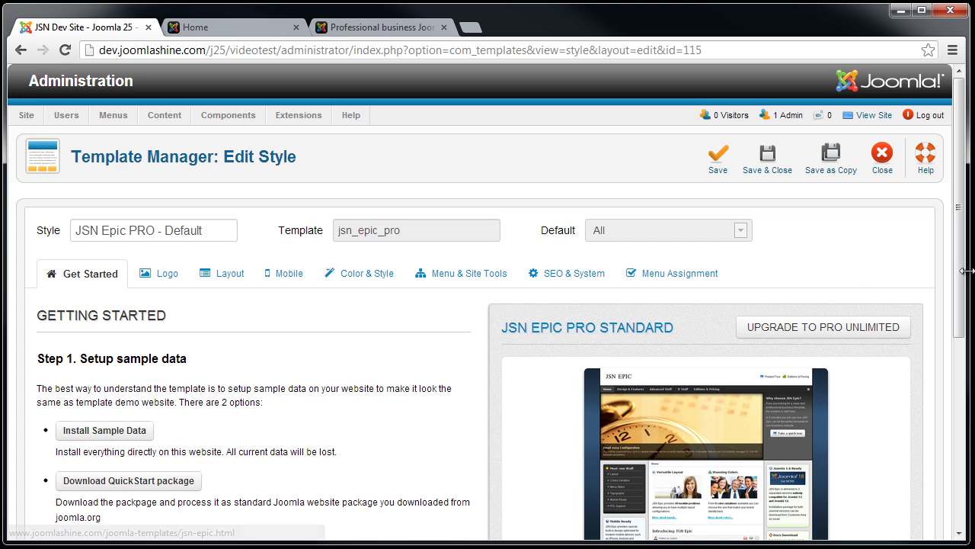
pyautogui.scroll(-2, 958, 305)
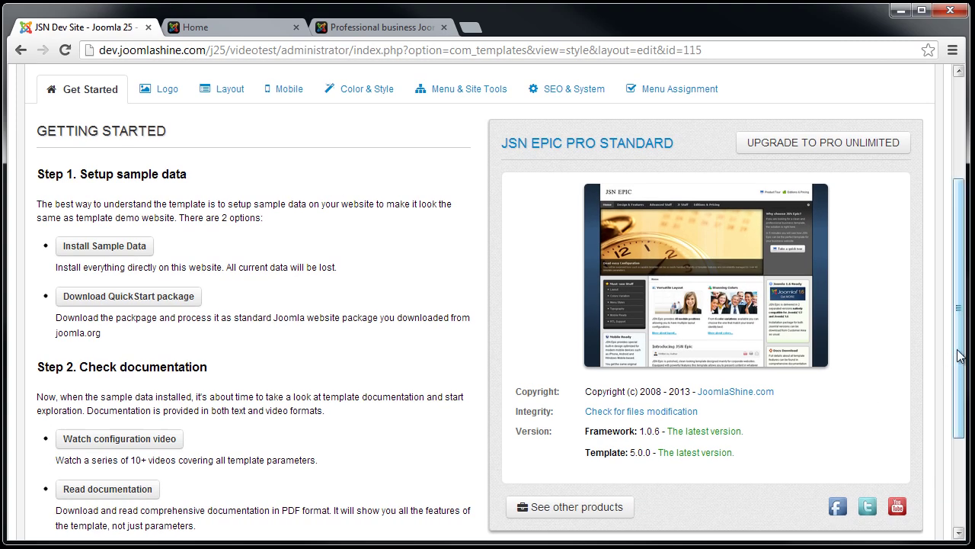
pyautogui.scroll(3, 960, 356)
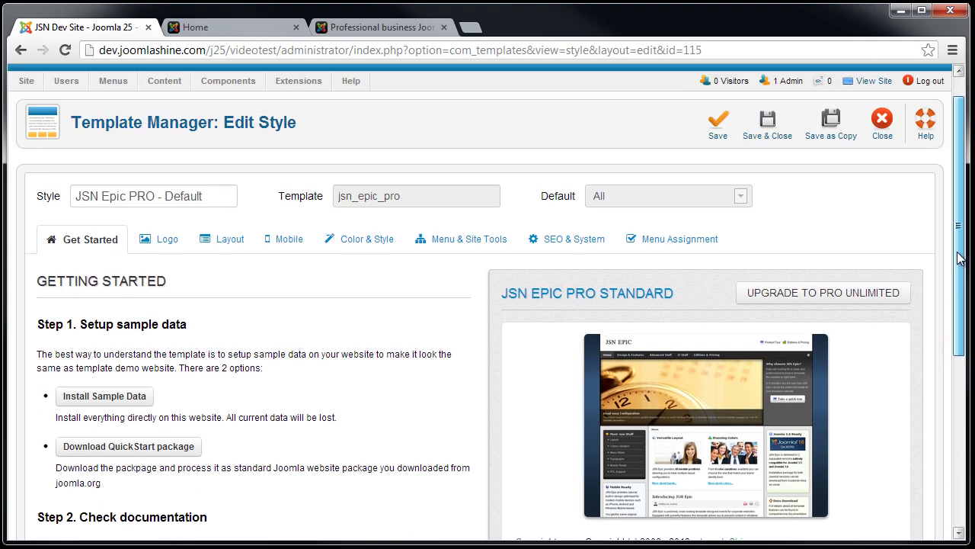
pyautogui.click(891, 174)
# Reload the videotest site's home page and compare it with the JSN Epic live demo page.
pyautogui.click(274, 34)
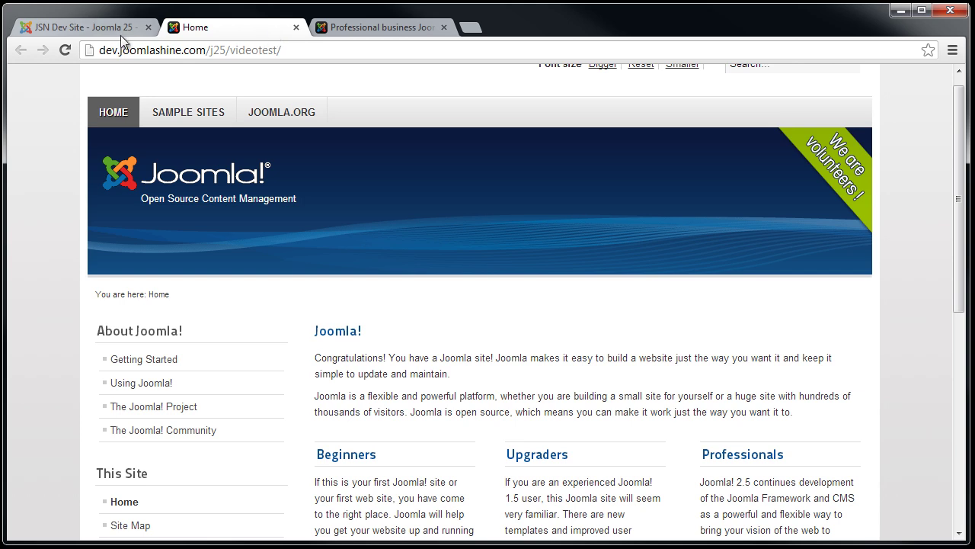
pyautogui.click(65, 51)
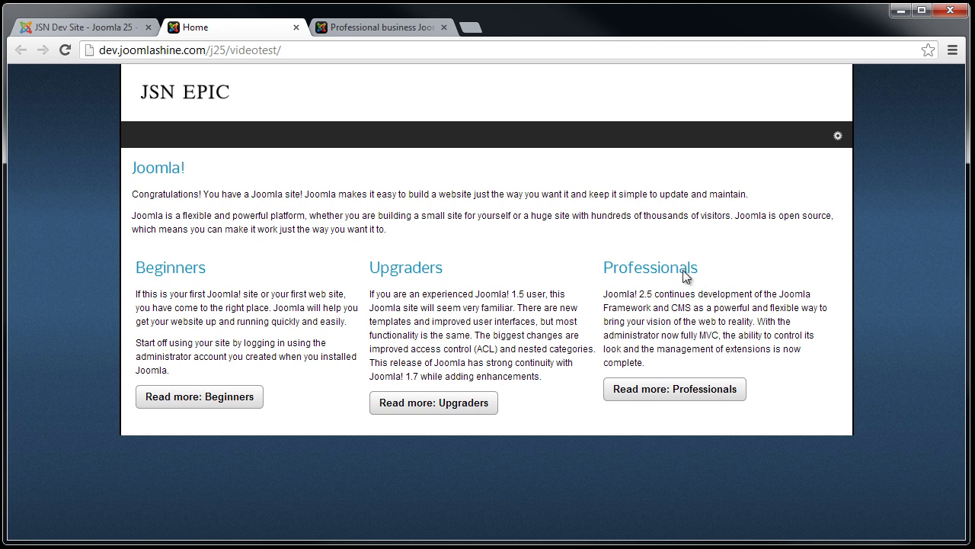
pyautogui.click(415, 26)
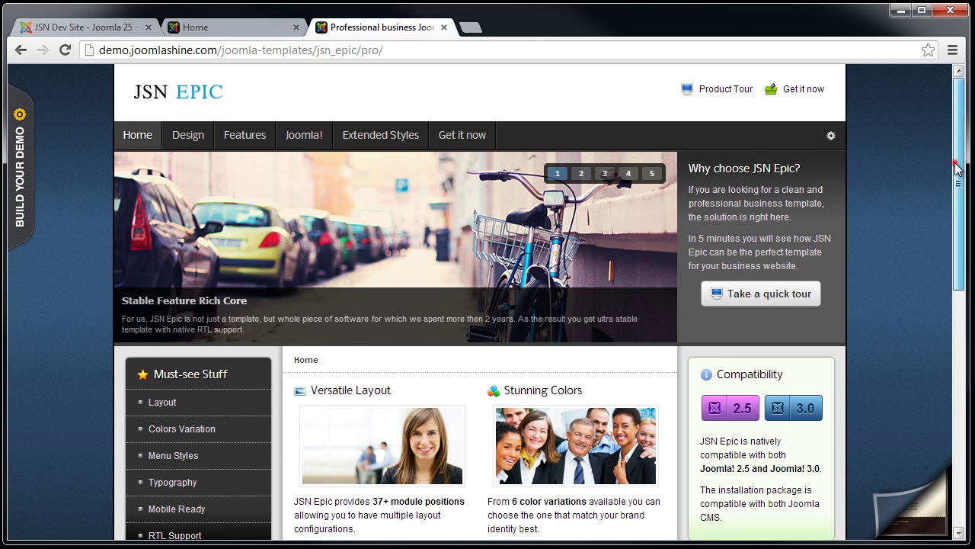
pyautogui.moveTo(959, 176); pyautogui.dragTo(960, 339)
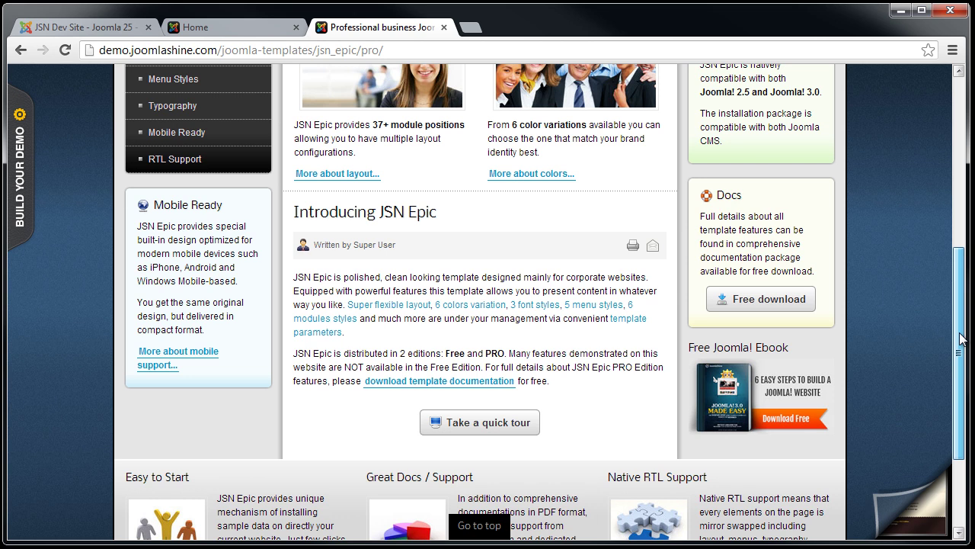
pyautogui.moveTo(962, 339); pyautogui.dragTo(966, 156)
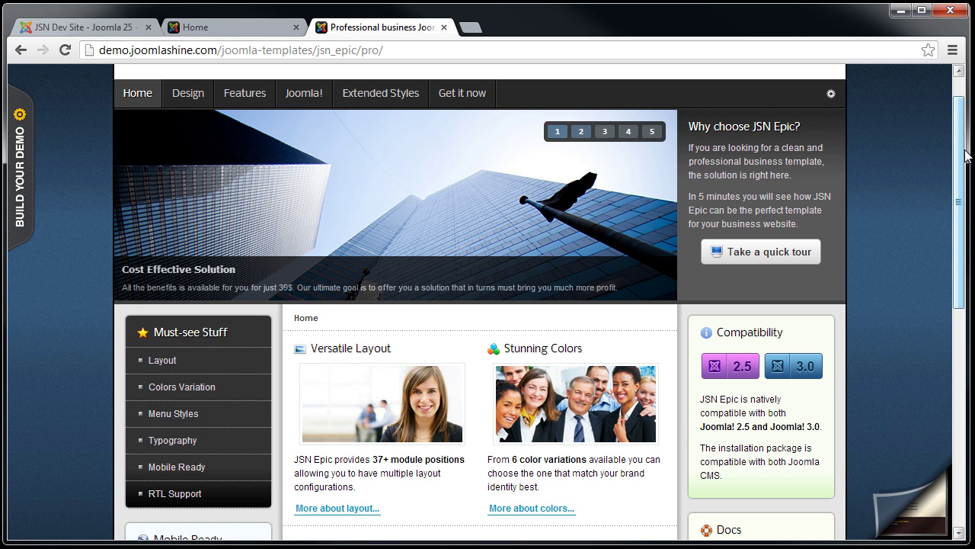
# Start the sample data installer from the JSN Epic PRO - Default style, agreeing to the deletion of all website content.
pyautogui.click(105, 29)
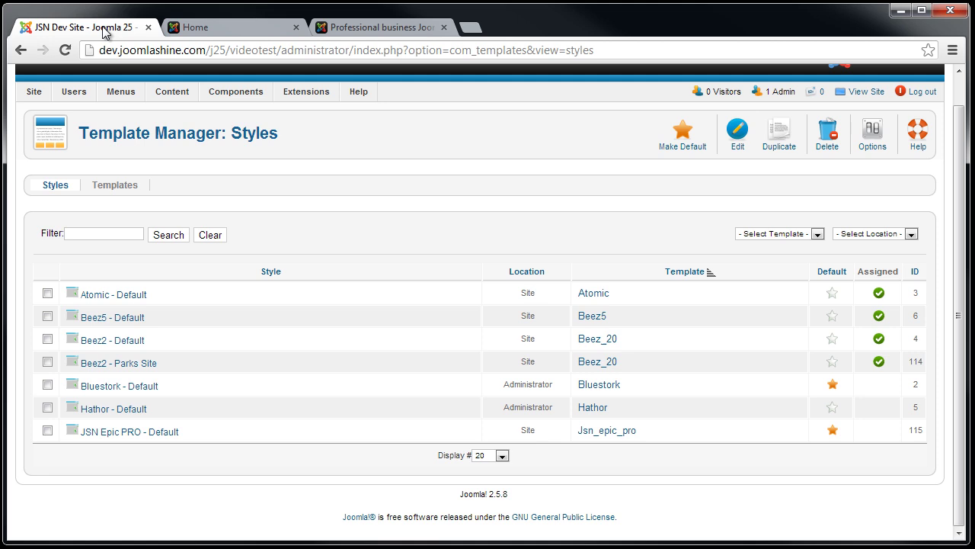
pyautogui.click(163, 432)
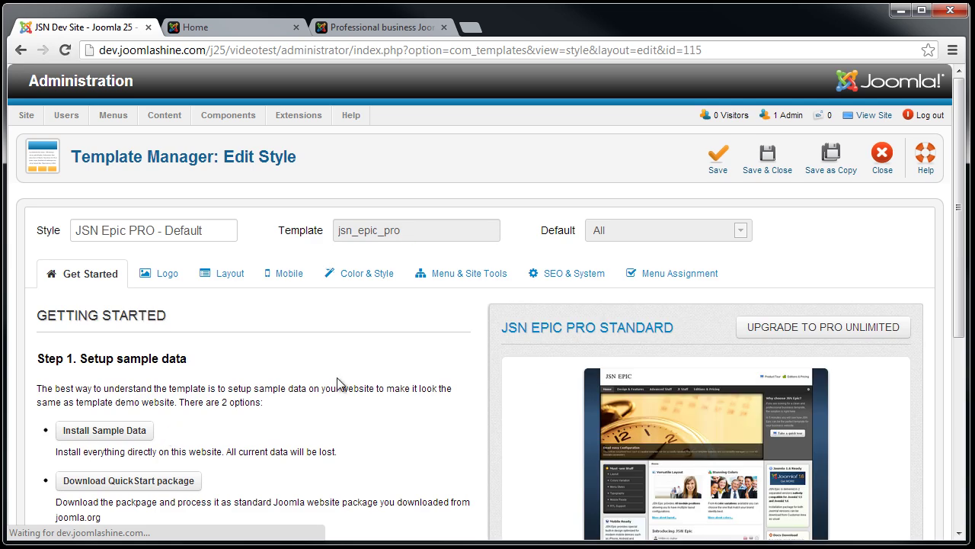
pyautogui.scroll(-2, 958, 271)
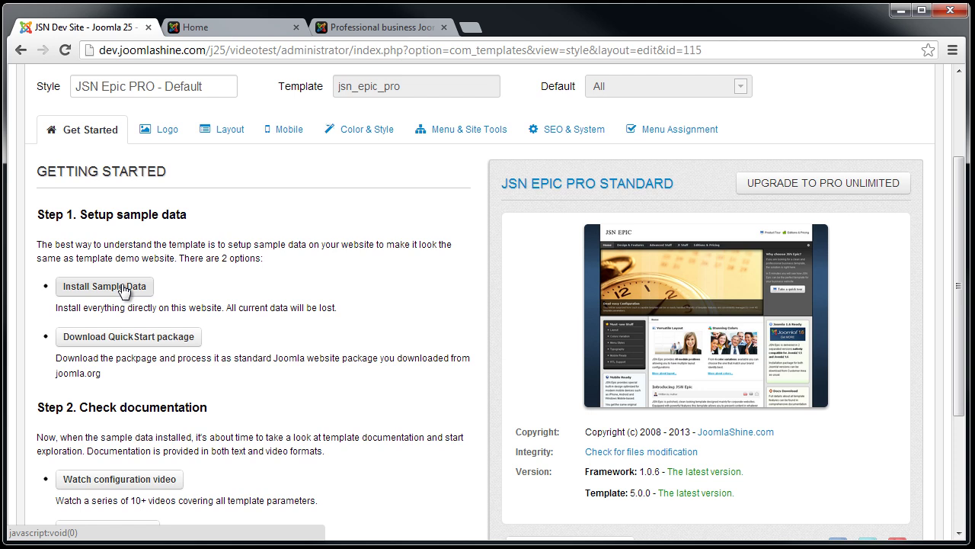
pyautogui.click(122, 288)
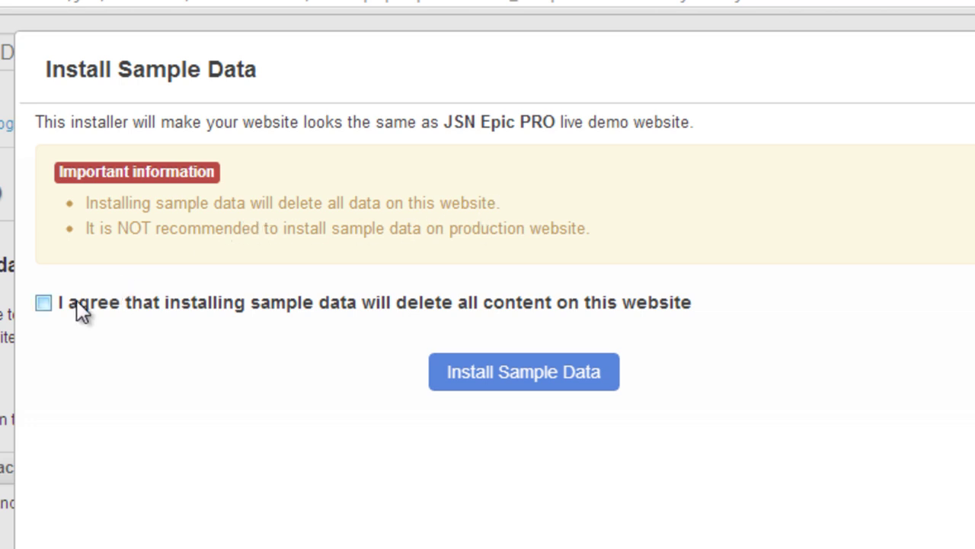
pyautogui.click(44, 304)
pyautogui.click(489, 367)
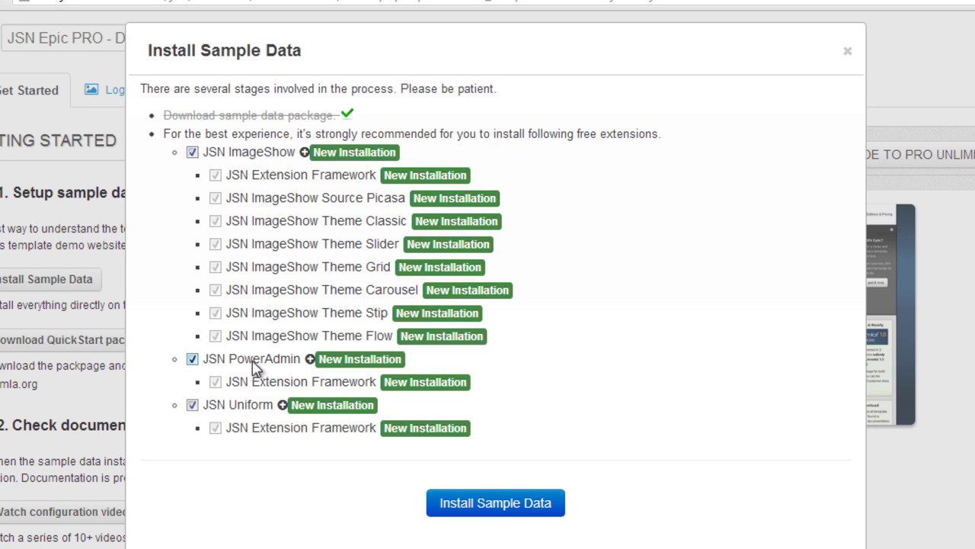
# Install the sample data with the JSN ImageShow, JSN PowerAdmin and JSN Uniform extensions included, and finish the installer.
pyautogui.click(193, 153)
pyautogui.click(193, 153)
pyautogui.click(505, 499)
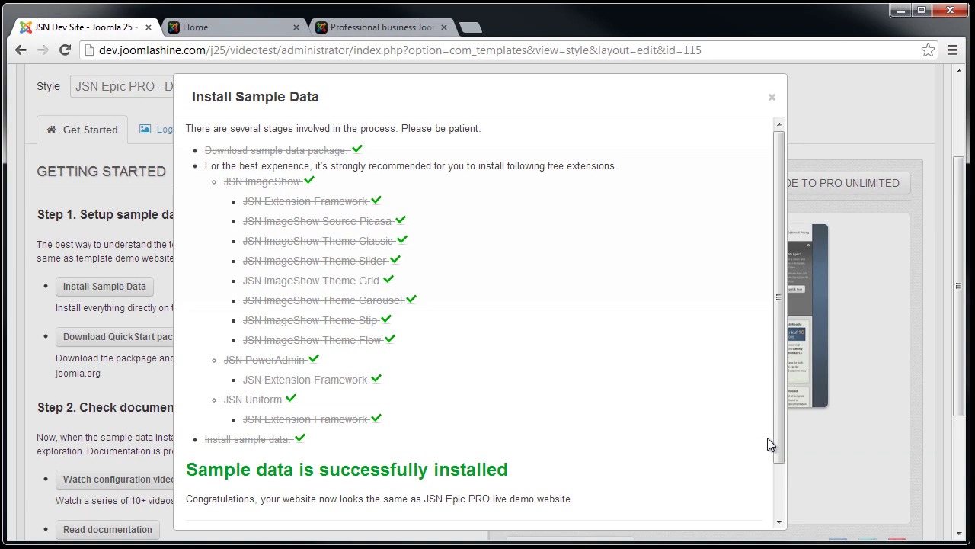
pyautogui.click(854, 462)
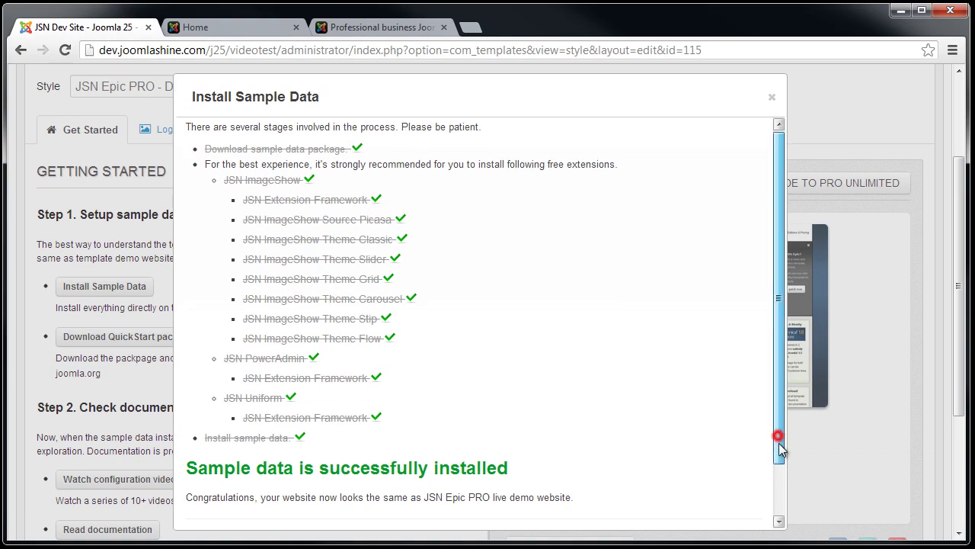
pyautogui.moveTo(778, 450); pyautogui.dragTo(788, 494)
pyautogui.click(486, 492)
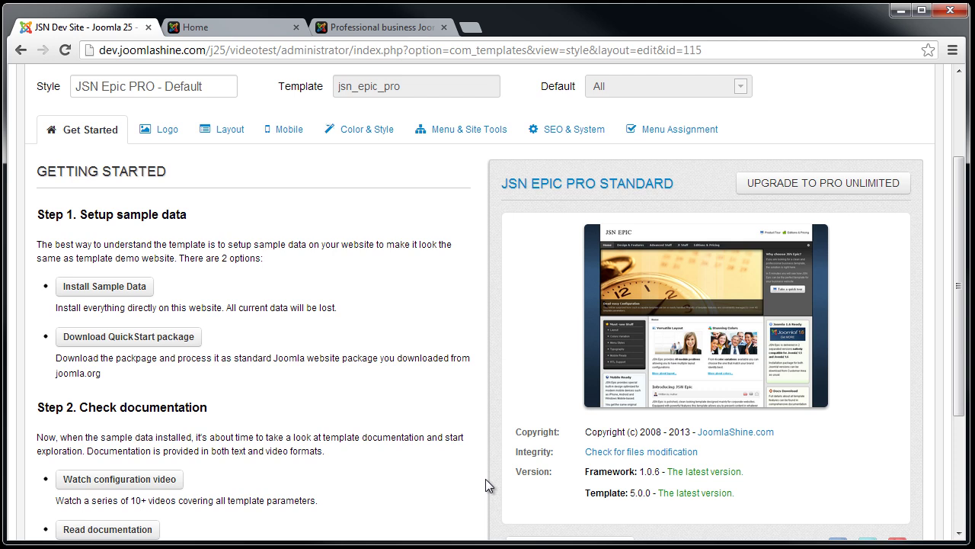
# Reload the home page to check the installed sample data and compare it with the JSN Epic live demo page again.
pyautogui.click(253, 28)
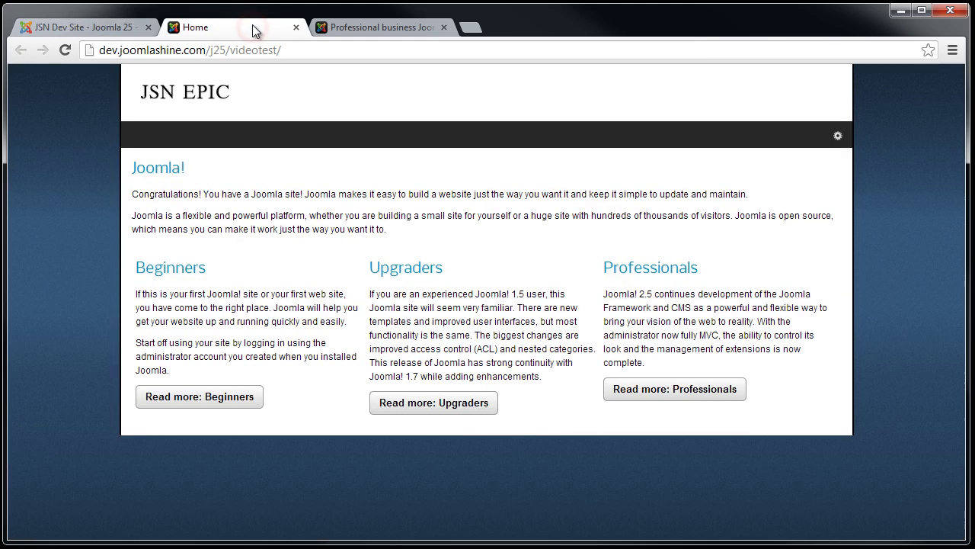
pyautogui.click(65, 49)
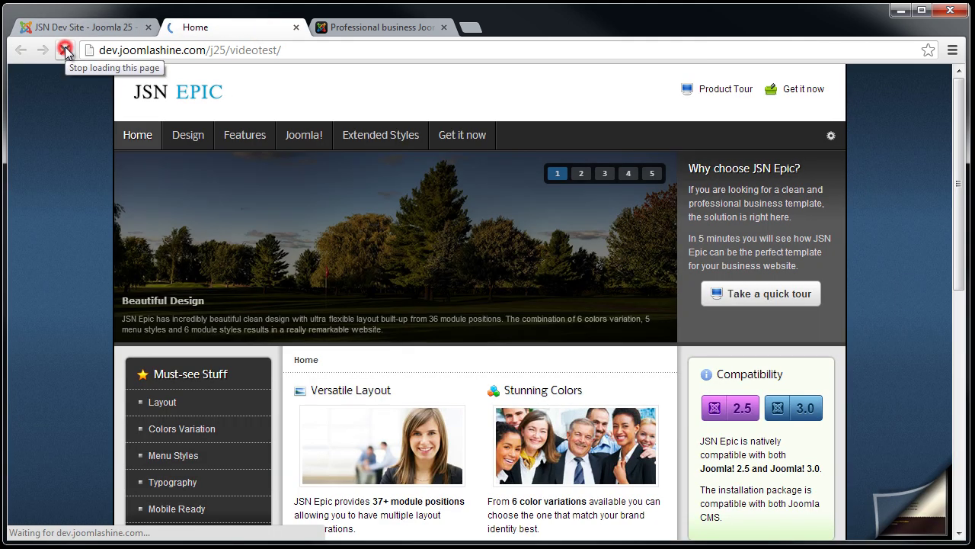
pyautogui.click(958, 196)
pyautogui.moveTo(957, 197); pyautogui.dragTo(959, 299)
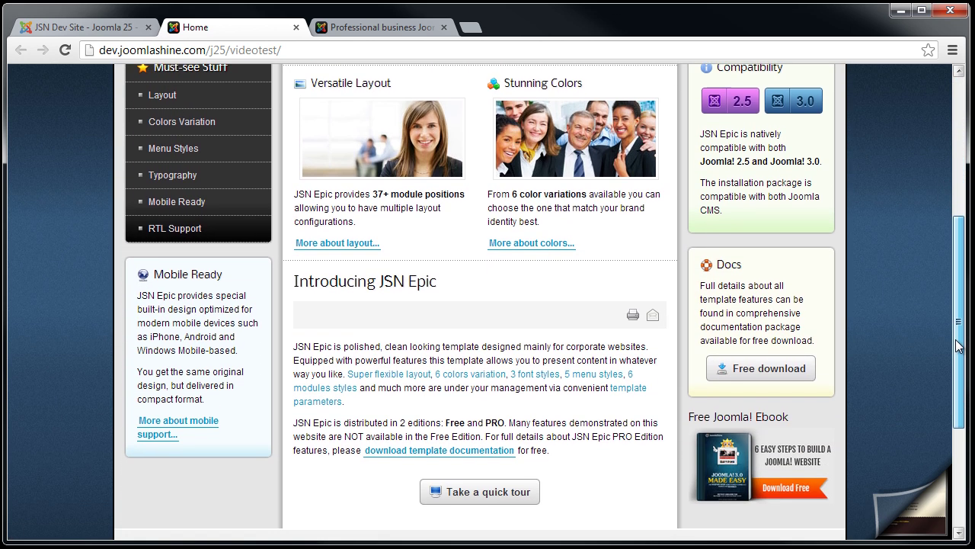
pyautogui.moveTo(959, 345); pyautogui.dragTo(958, 206)
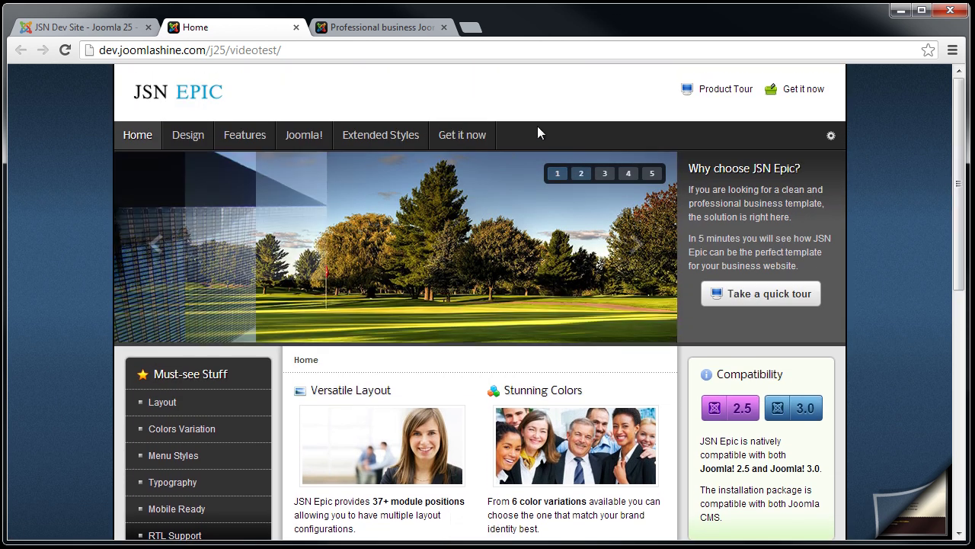
pyautogui.click(401, 27)
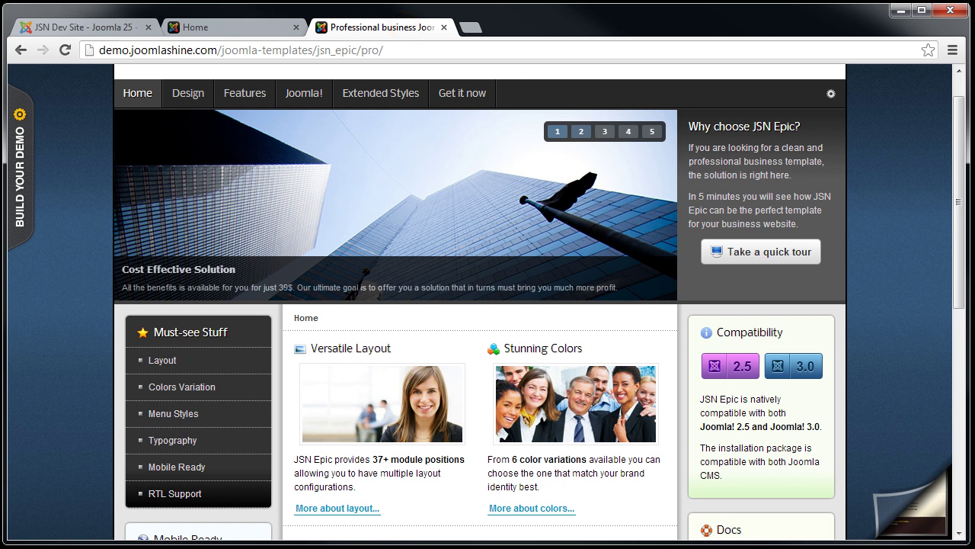
pyautogui.moveTo(962, 126)
pyautogui.mouseDown()
pyautogui.moveTo(964, 316)
pyautogui.moveTo(960, 106)
pyautogui.mouseUp()
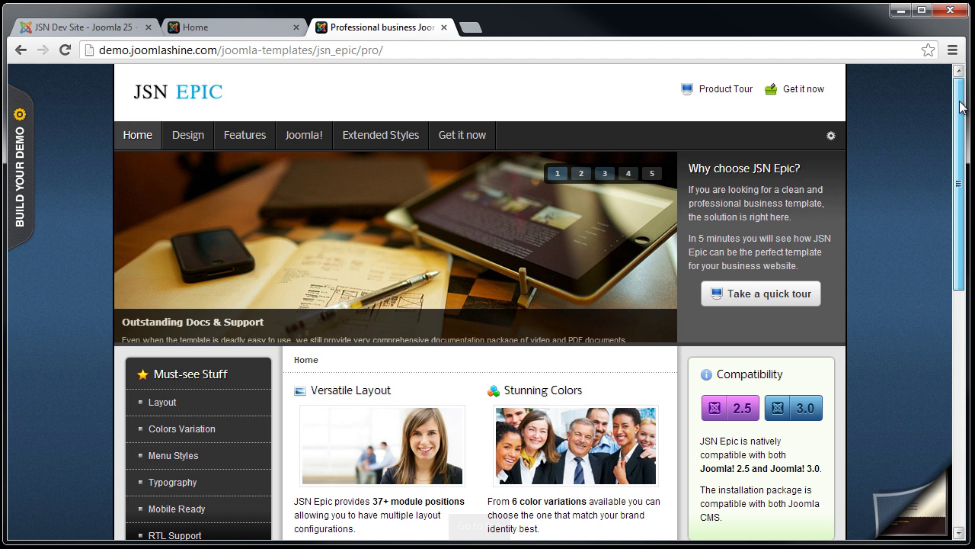